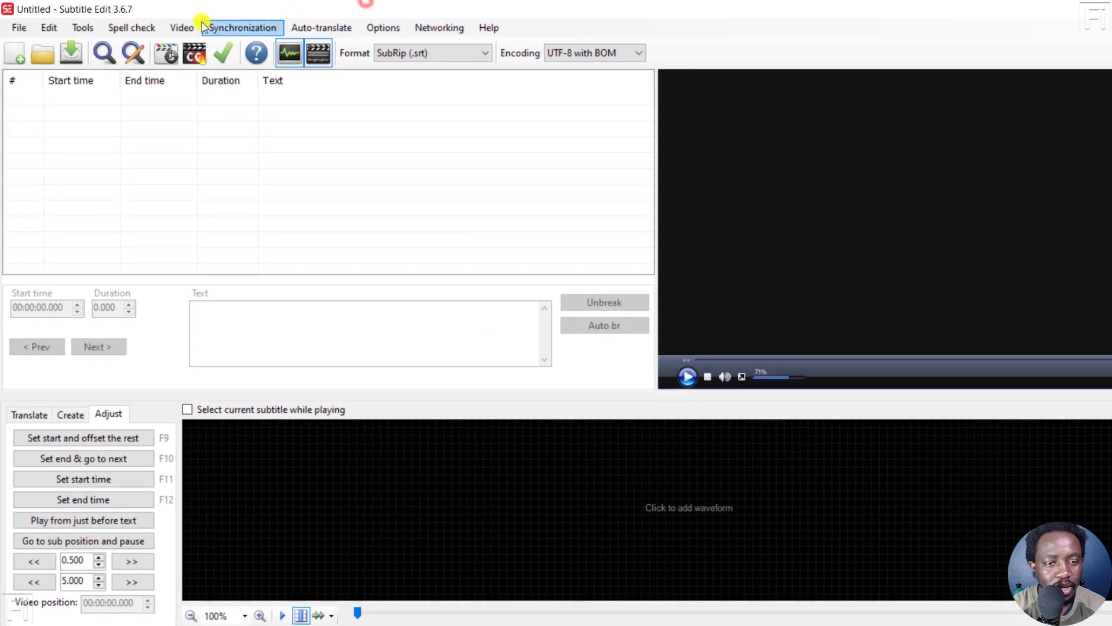
Open the video file "Can you Edit a PDF in Canva_ _ How to Use Canva to Edit a PDF..." from the project folder
click(167, 25)
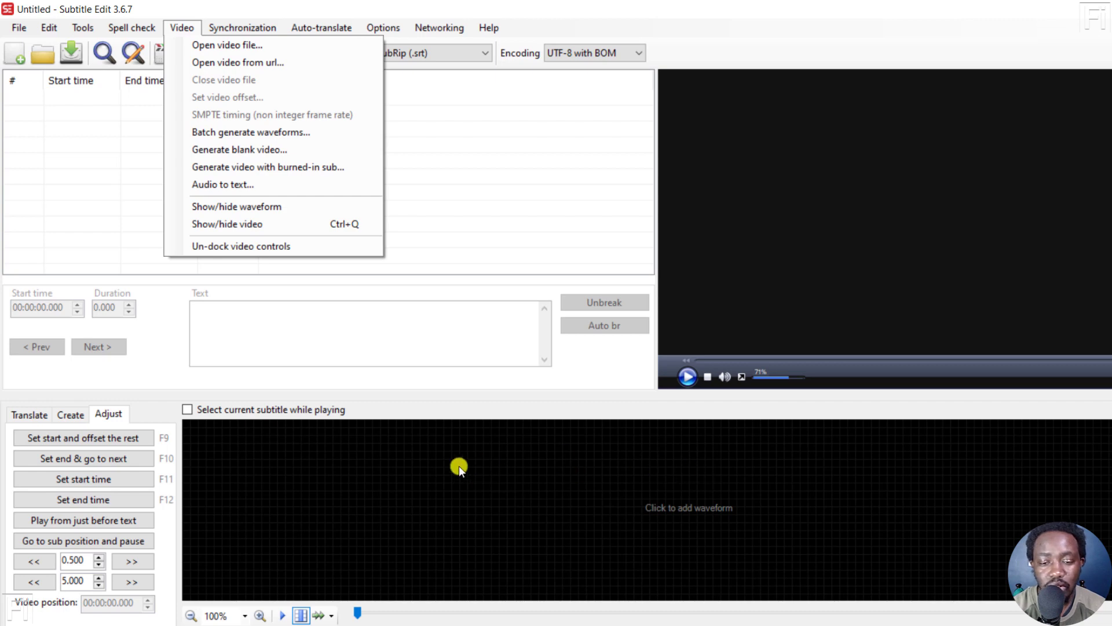
click(219, 51)
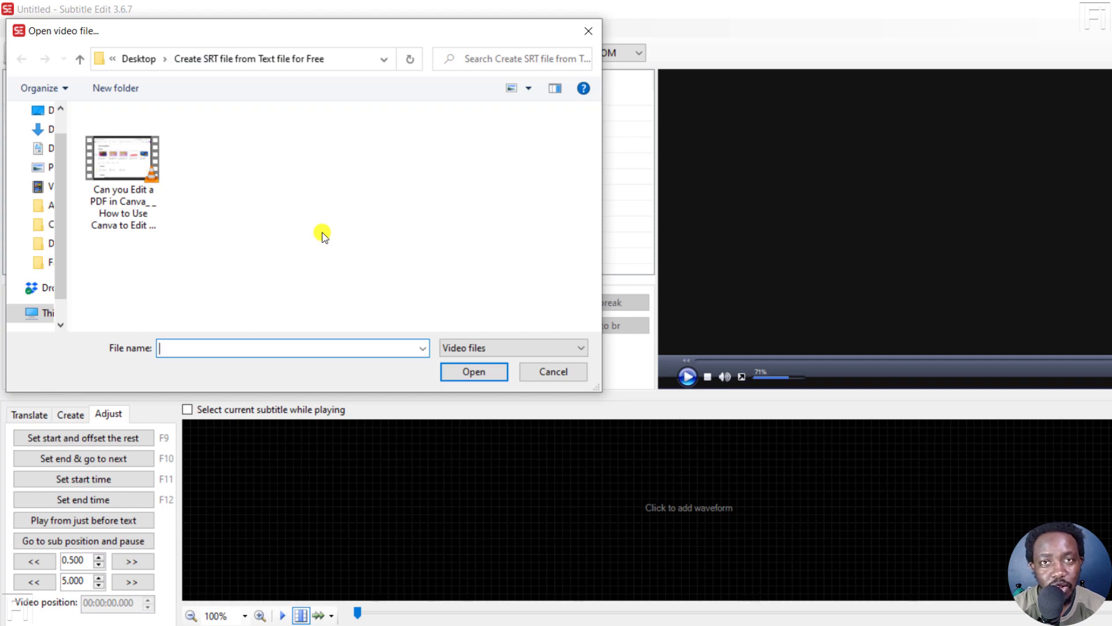
click(118, 211)
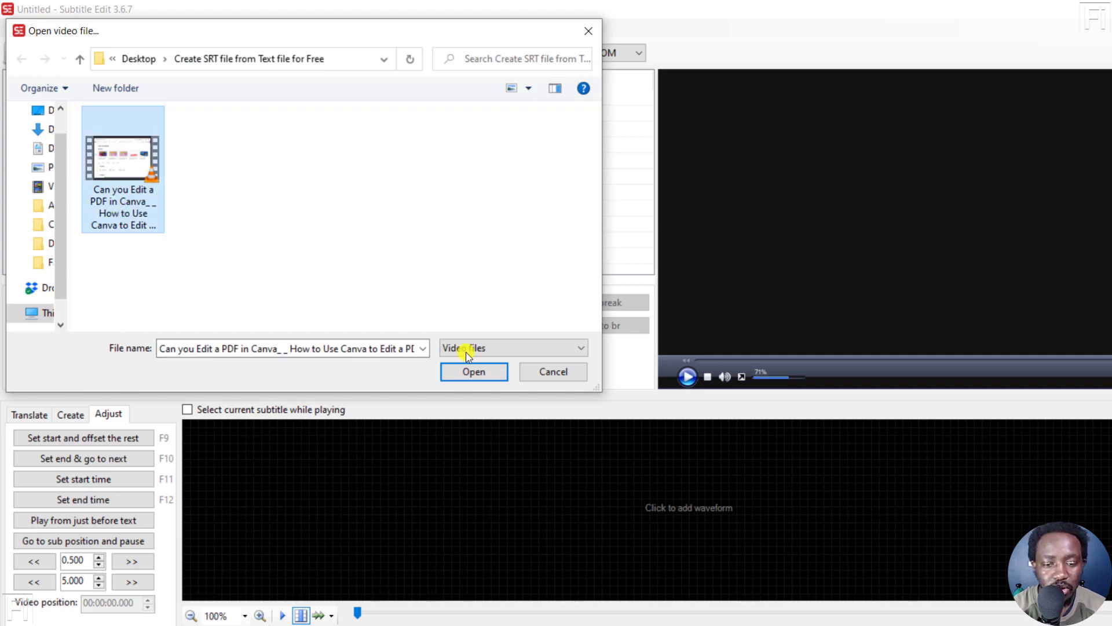
click(462, 373)
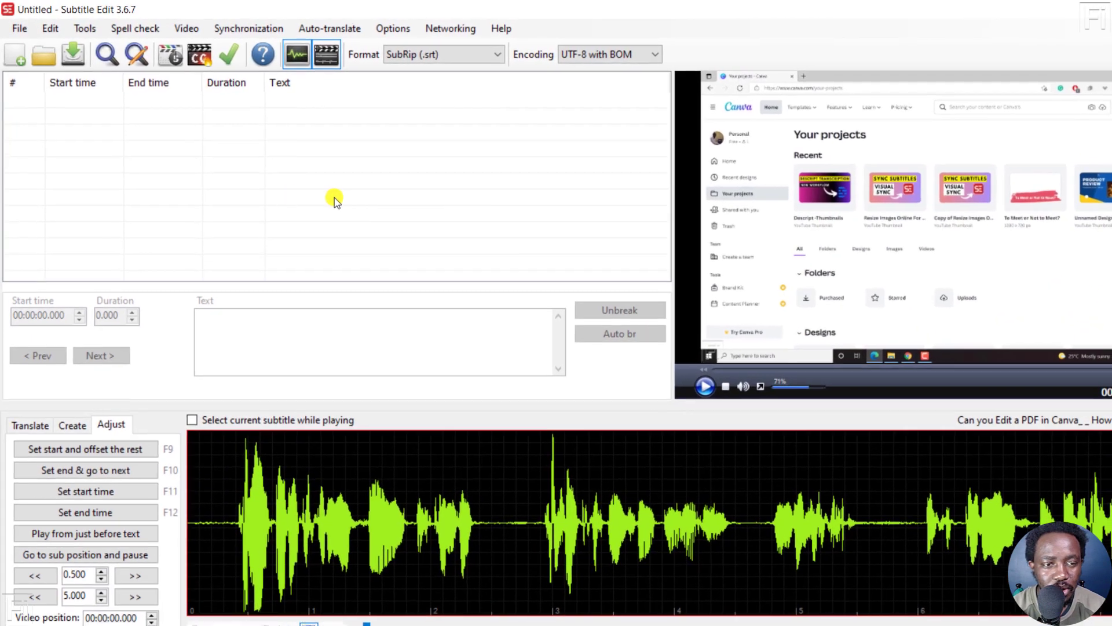
Start a plain-text import and set the maximum number of lines per subtitle to 2
click(19, 29)
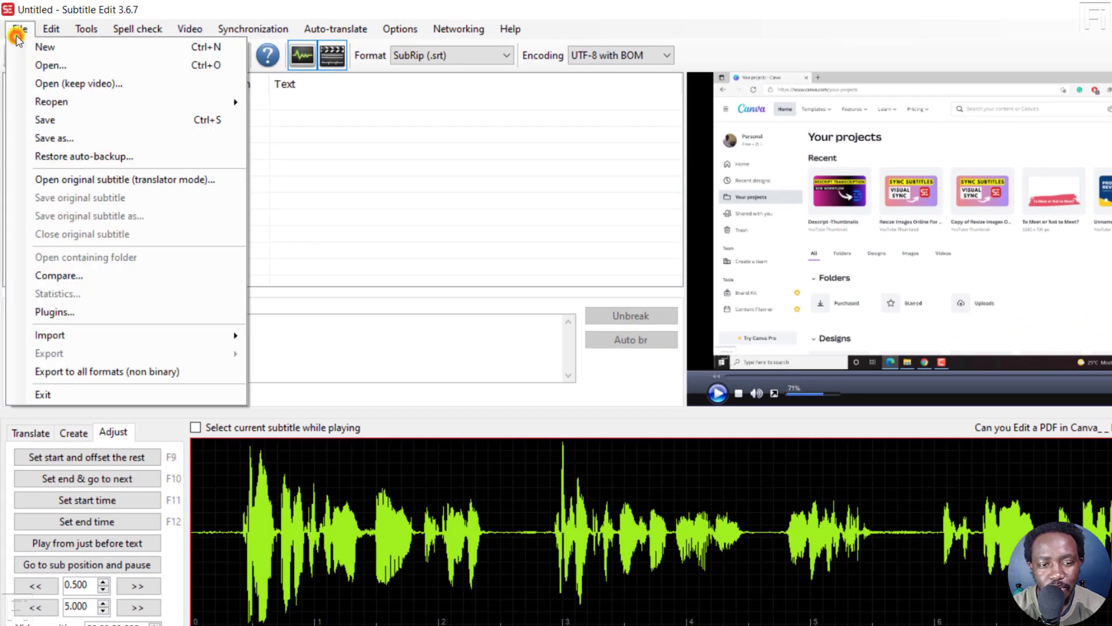
mouse_move(82, 339)
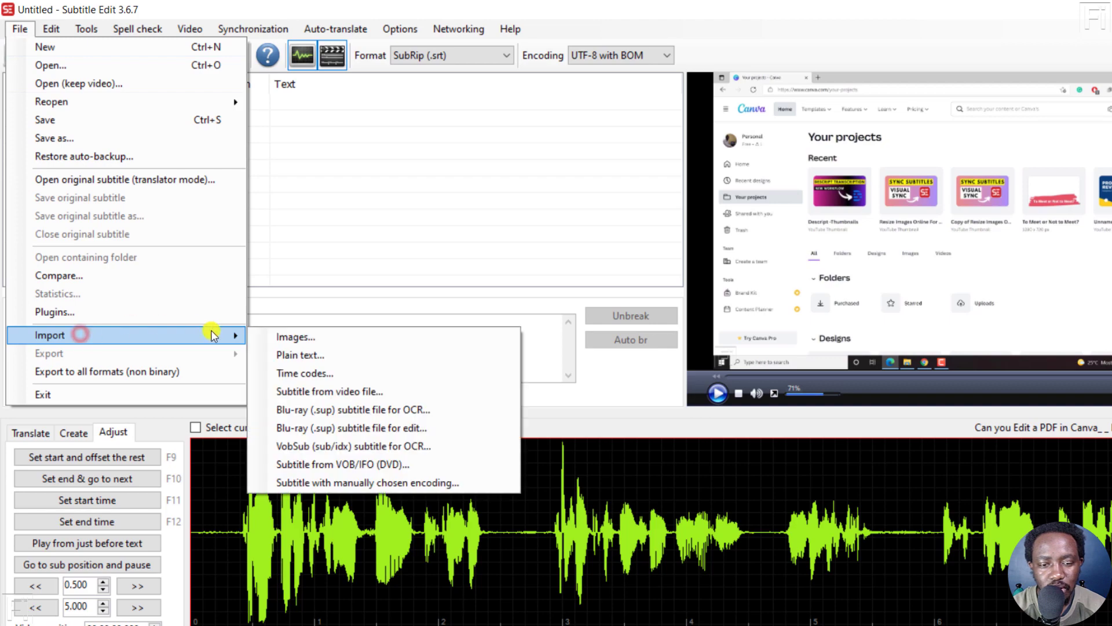
click(346, 356)
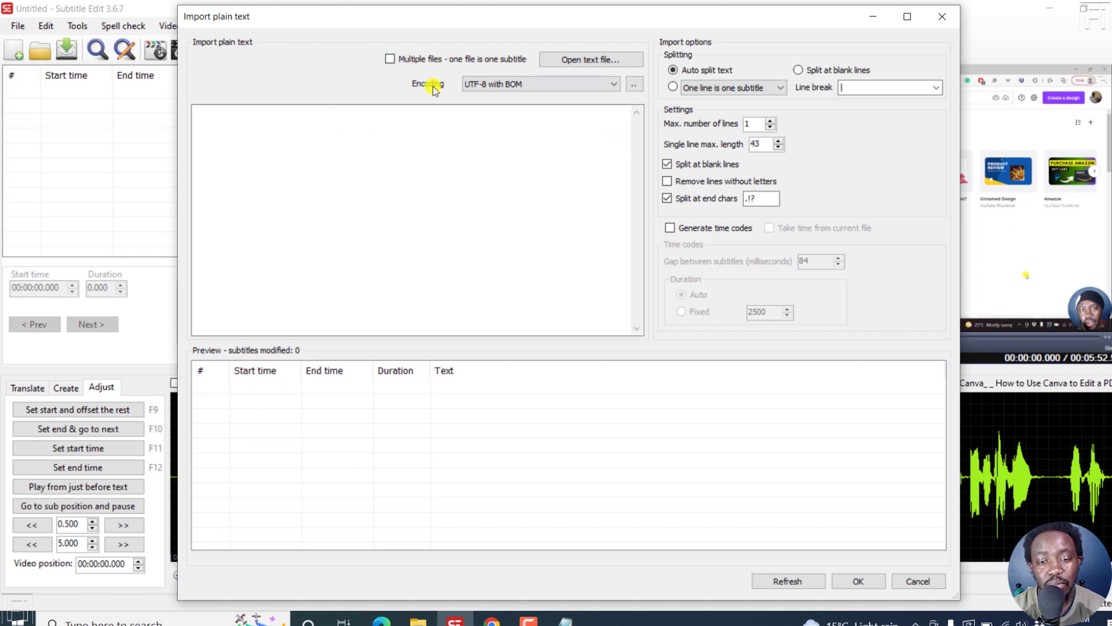
click(620, 85)
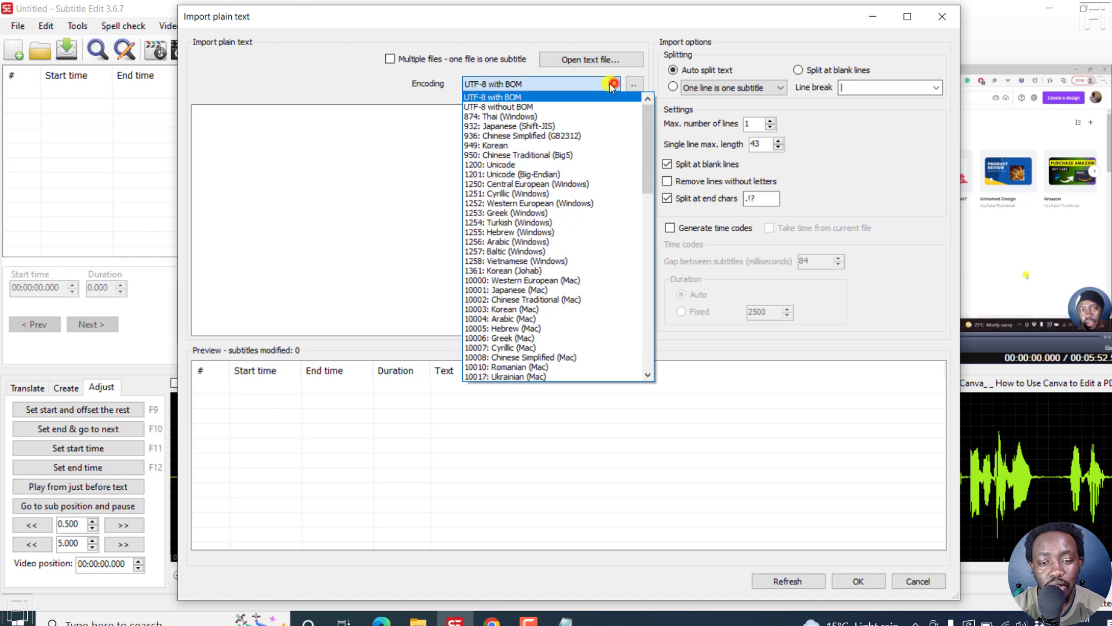
click(377, 81)
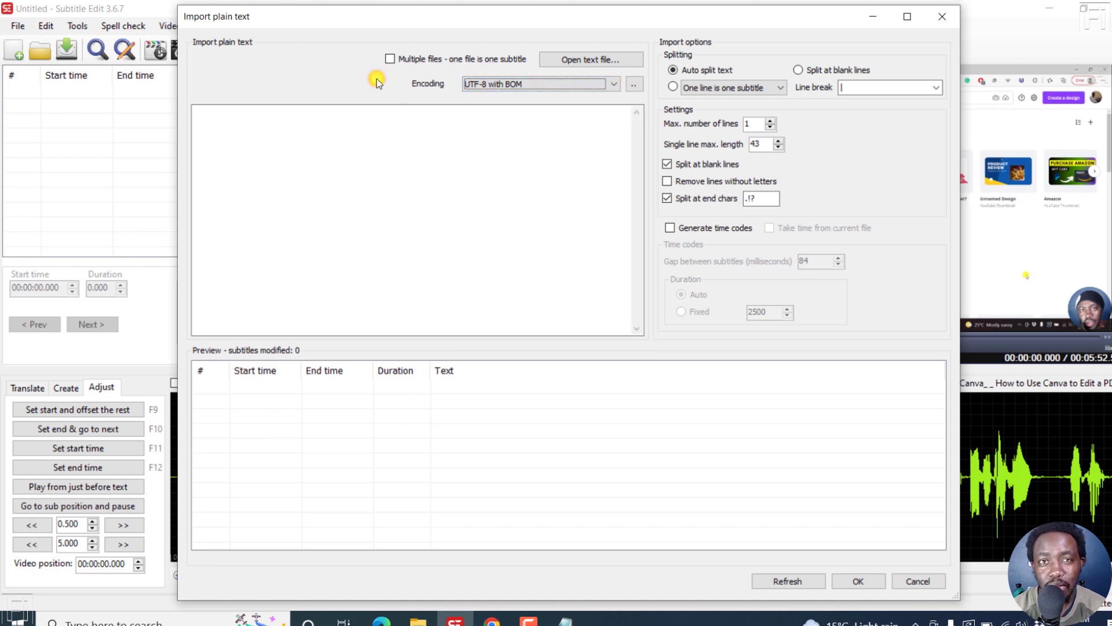
click(634, 85)
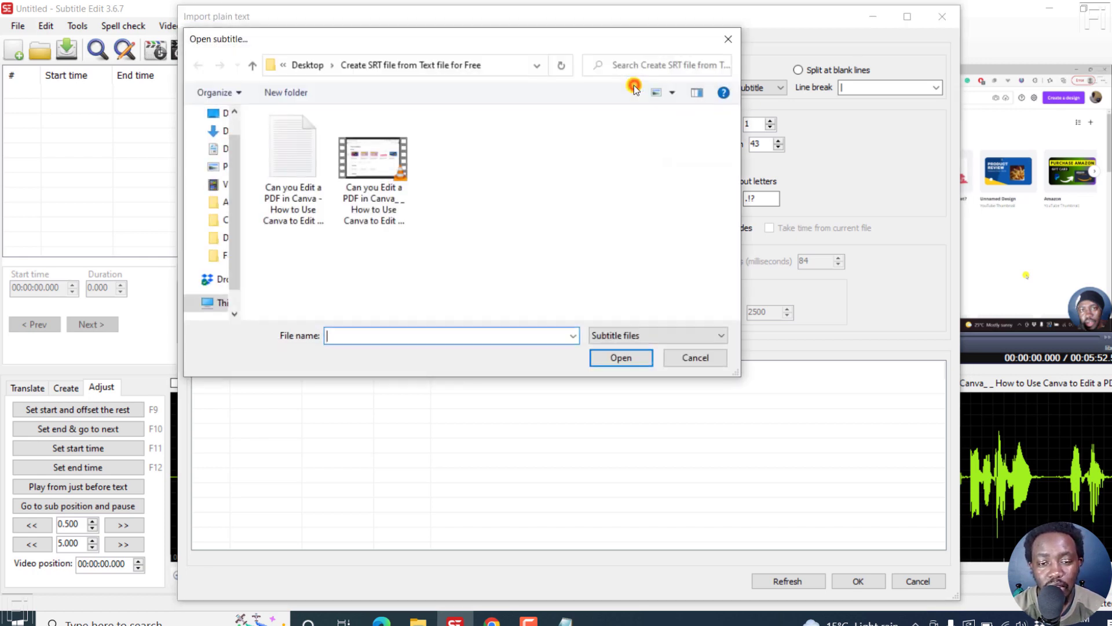
click(728, 39)
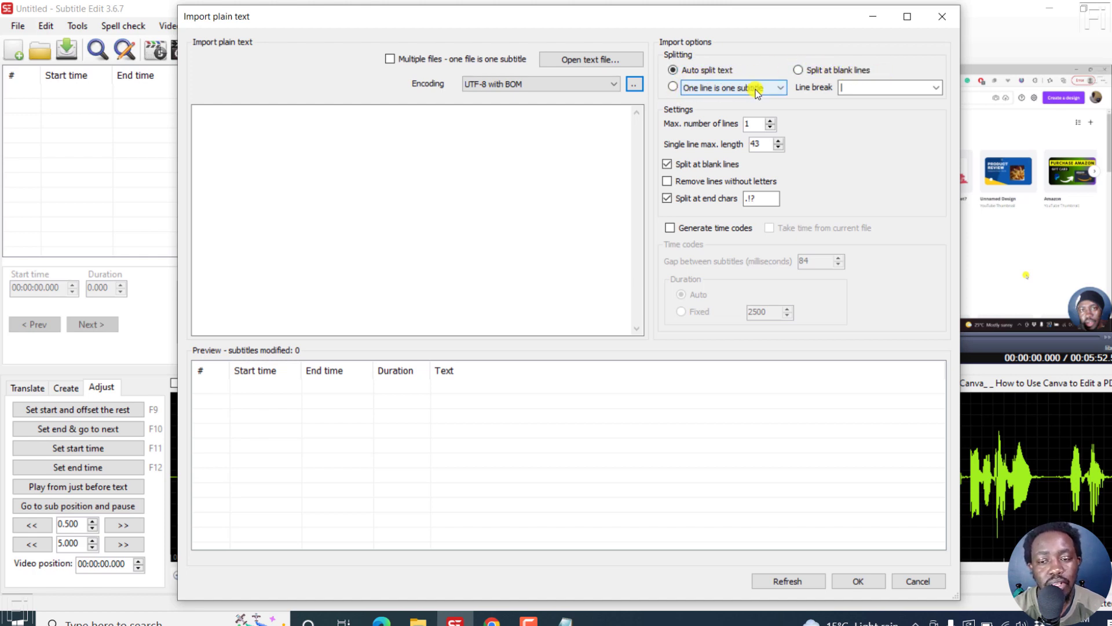
click(785, 87)
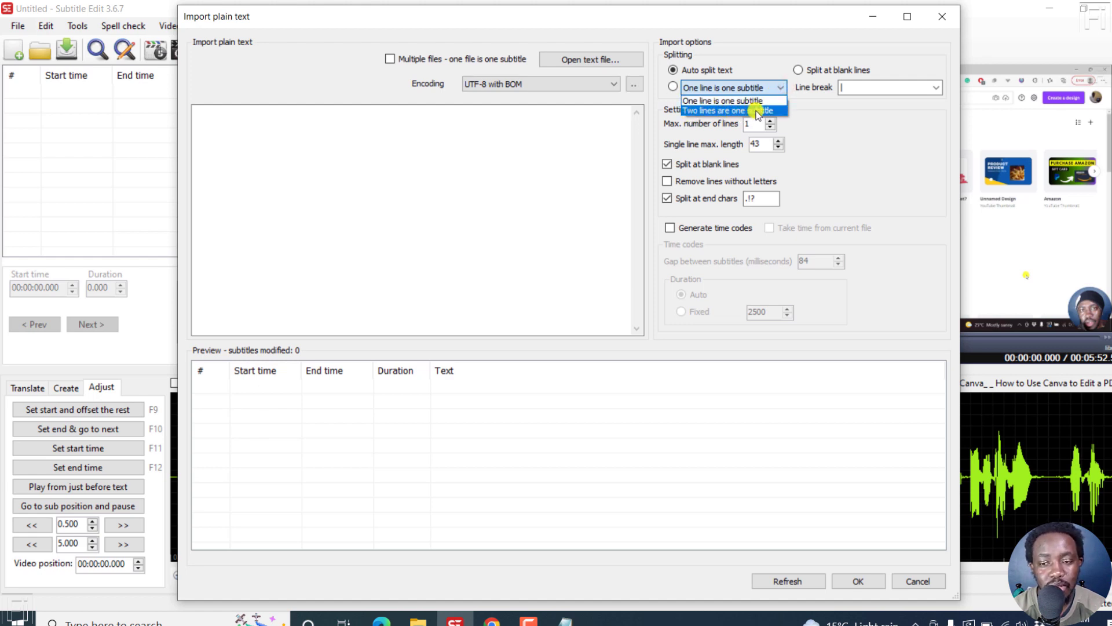
click(828, 102)
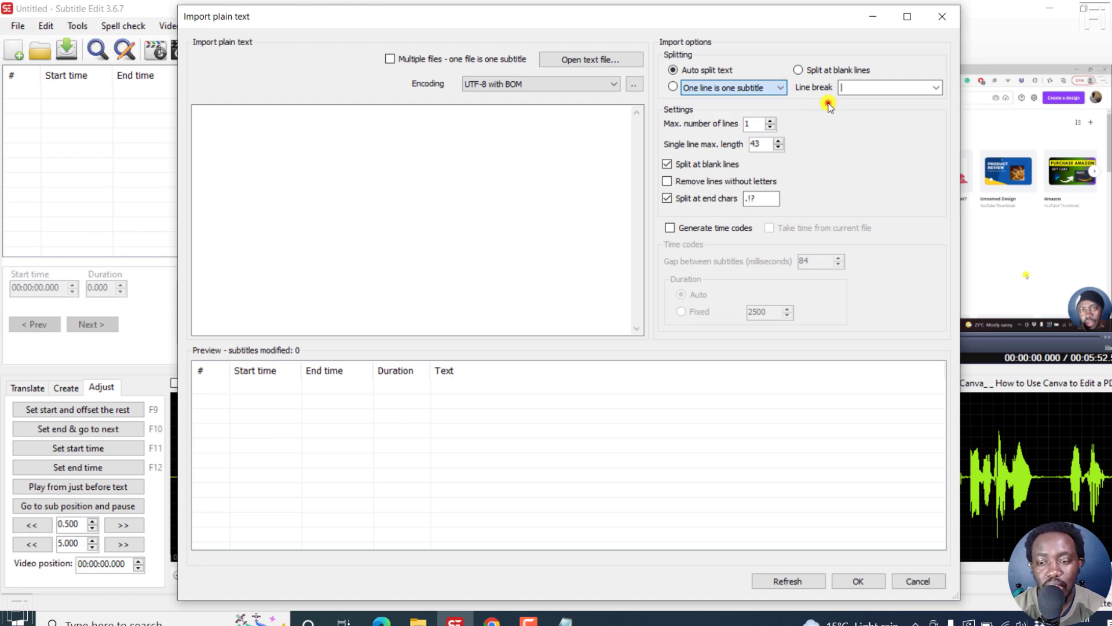
click(938, 89)
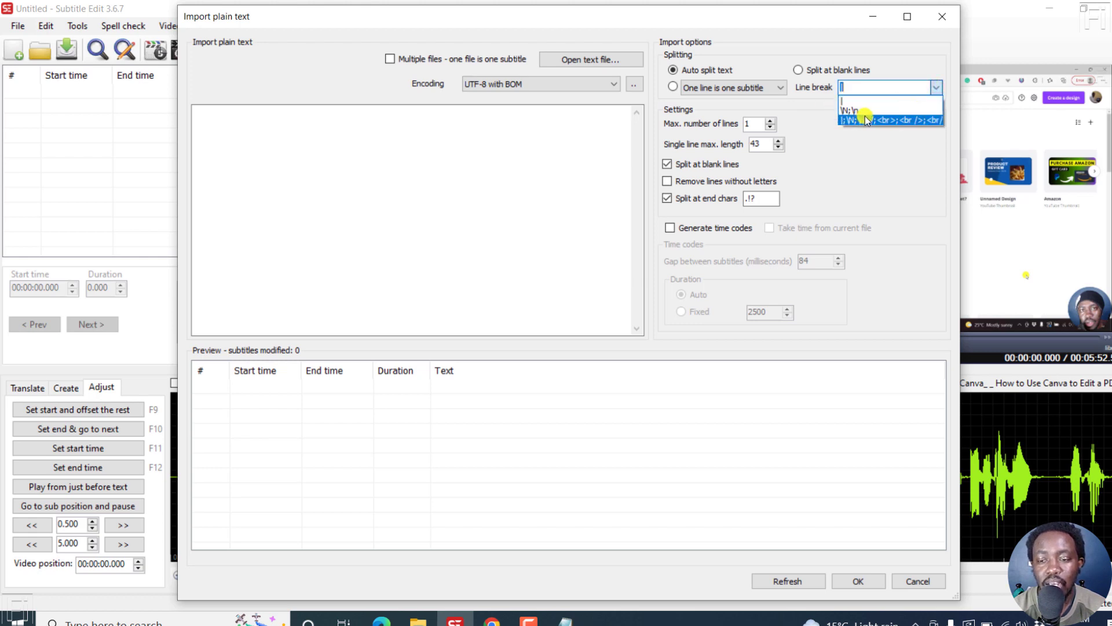
click(803, 102)
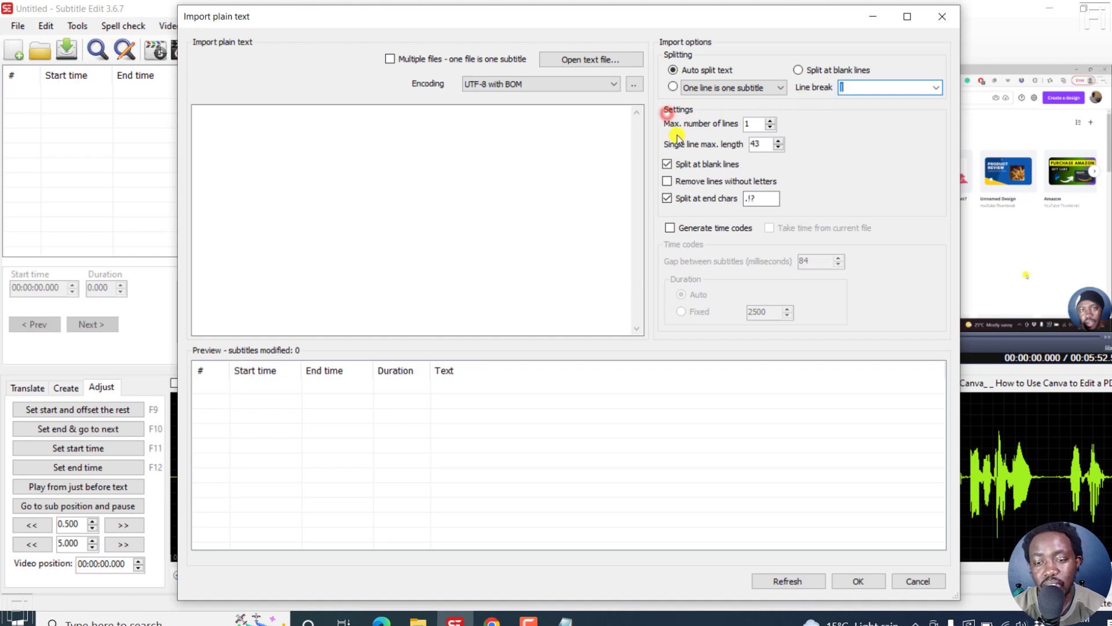
click(770, 120)
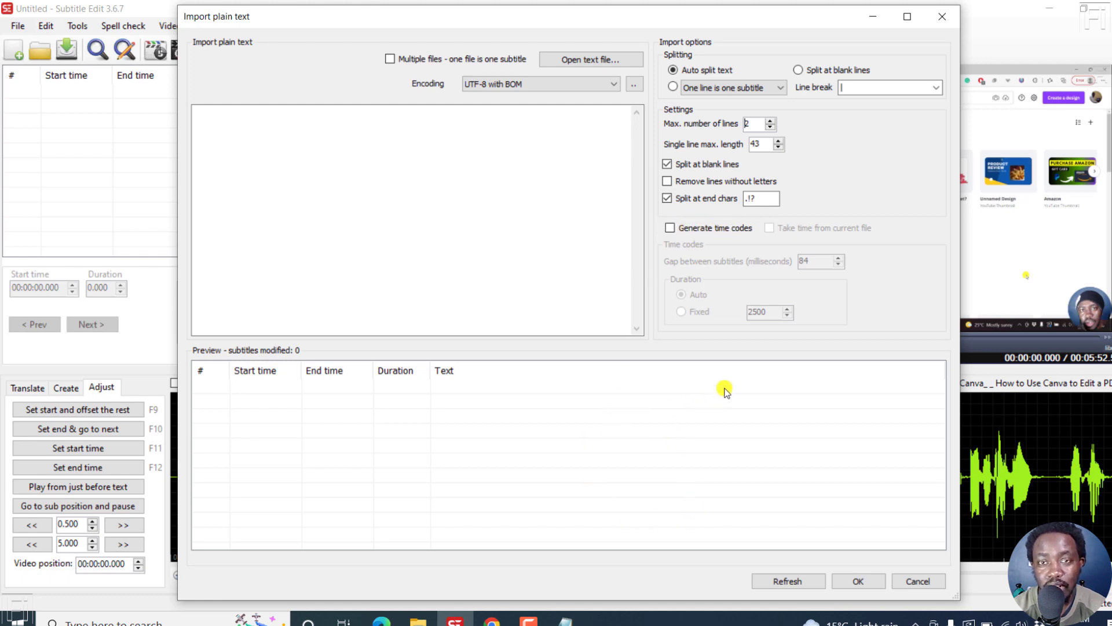
Load the text file "Can you Edit a PDF in Canva - How to Use Canva to Edit a PDF" into the import
click(668, 229)
click(668, 229)
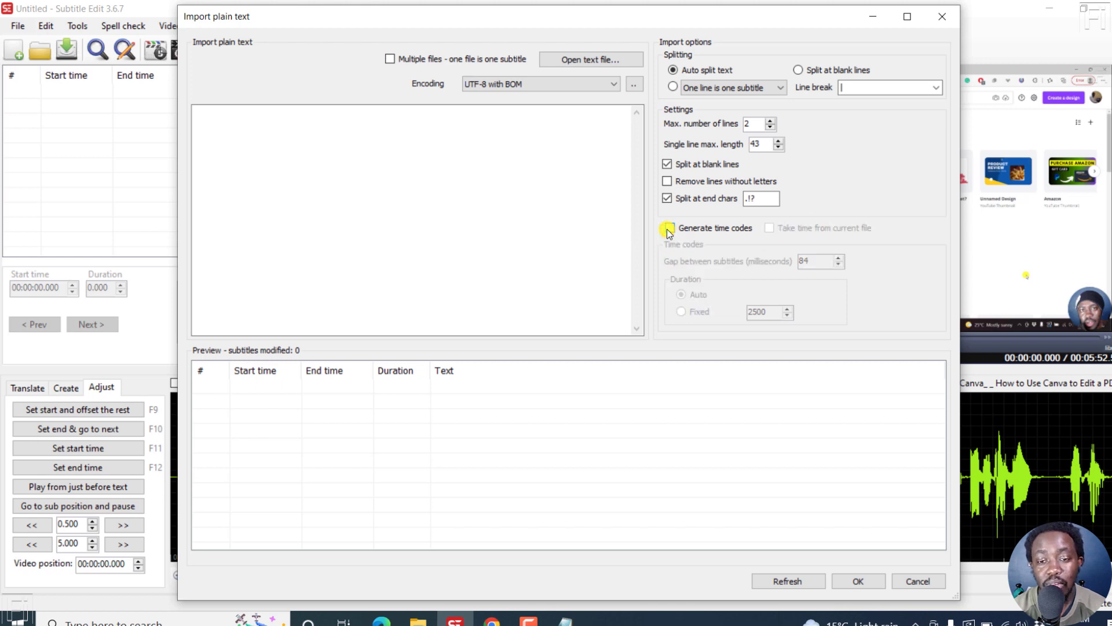
click(591, 59)
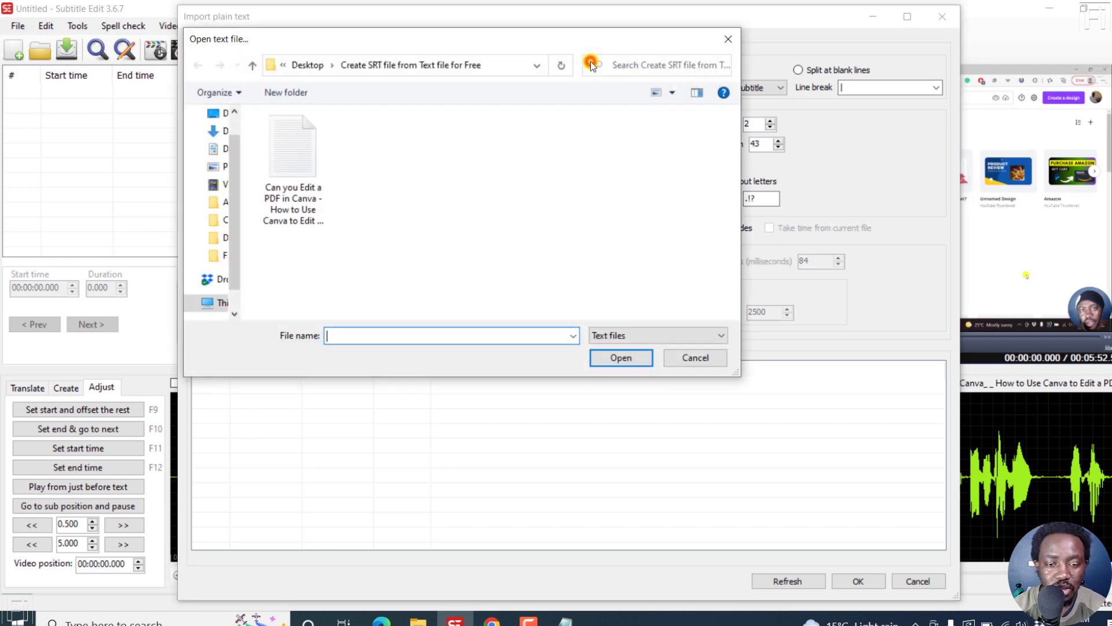
click(310, 183)
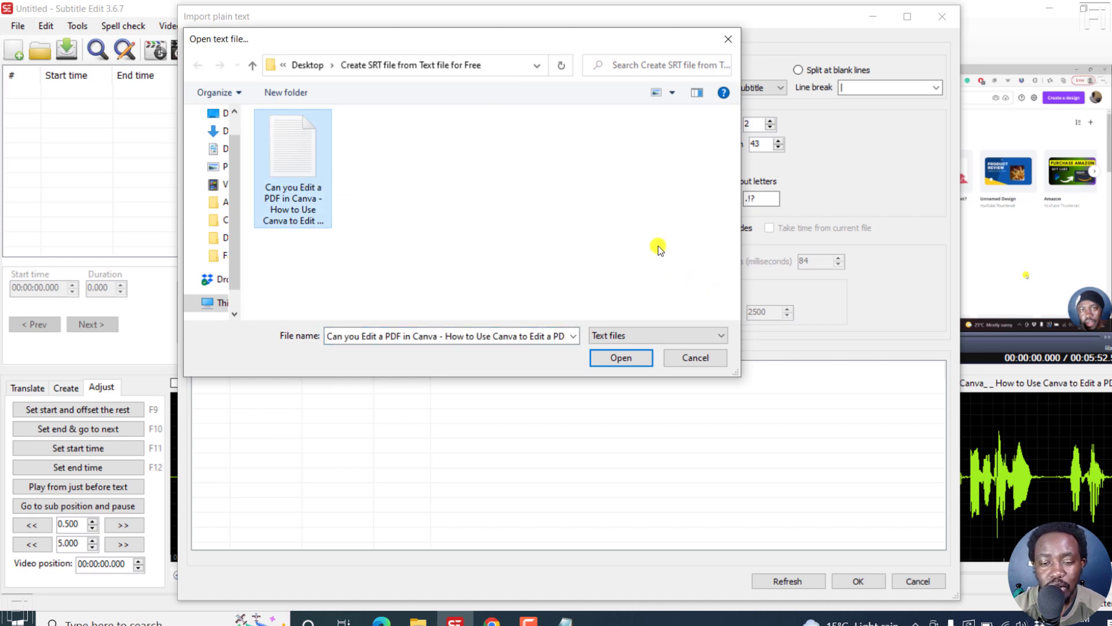
click(623, 359)
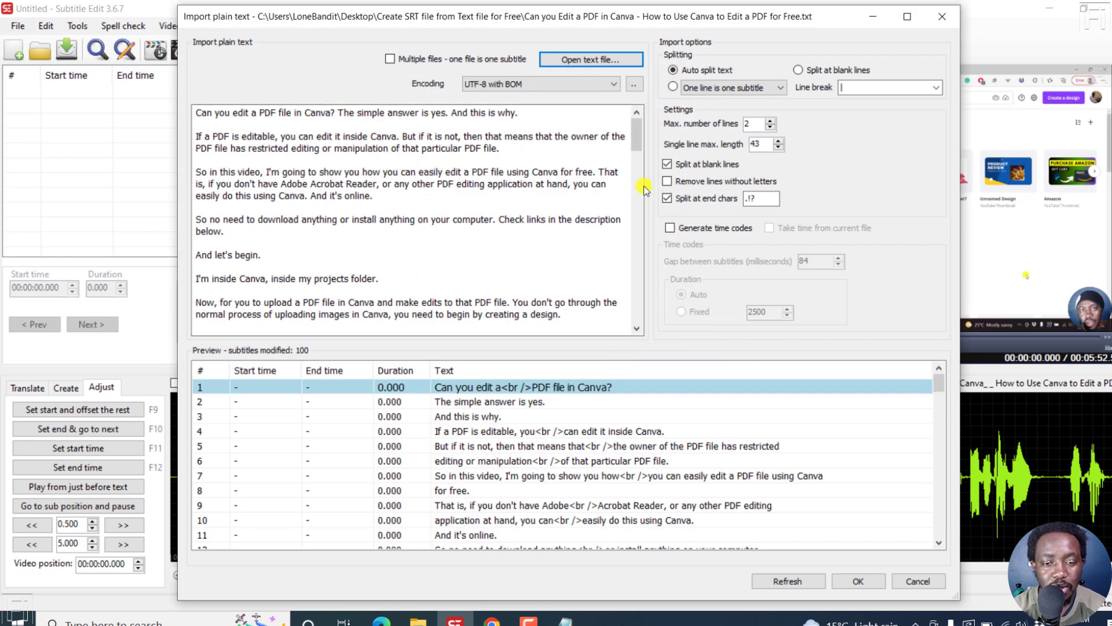
Enable Generate time codes and import the text as subtitles
drag(636, 134, 635, 207)
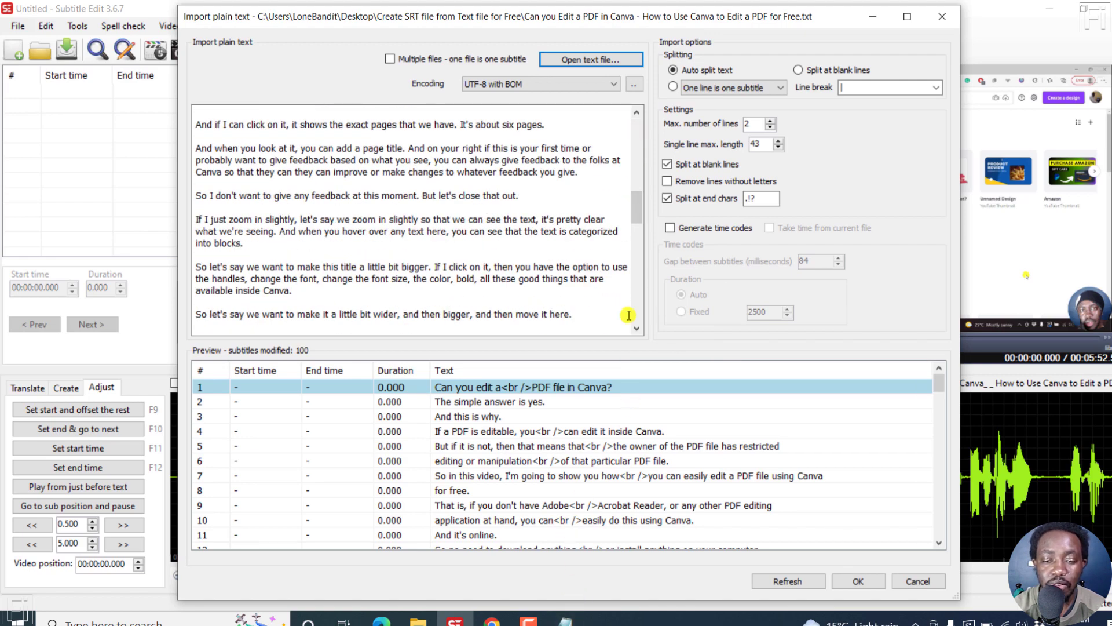
drag(636, 218, 655, 120)
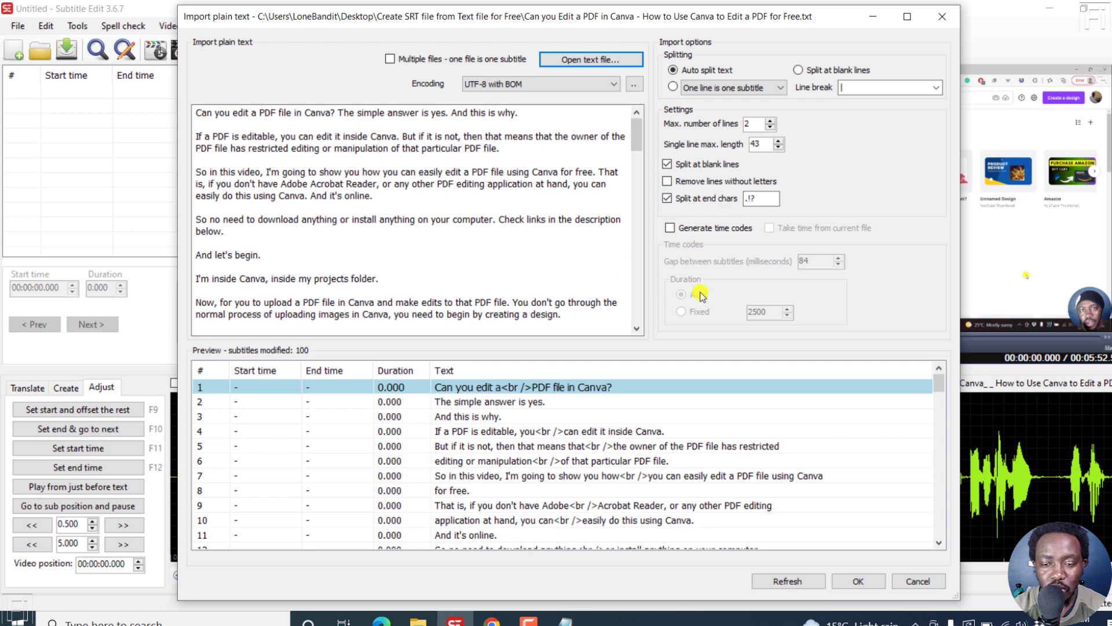
click(670, 228)
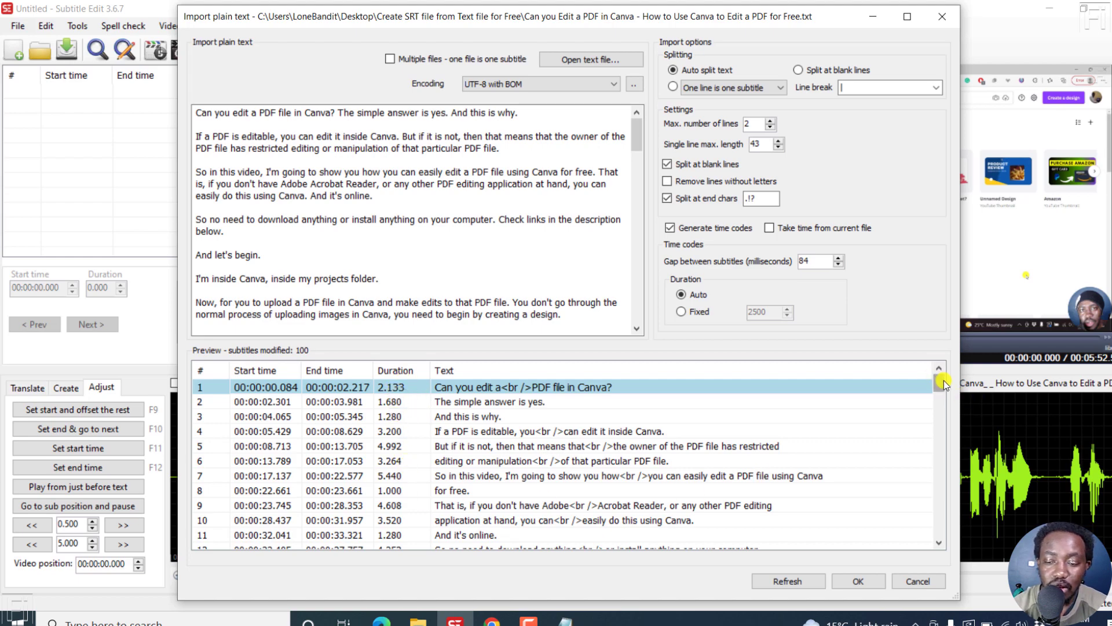
drag(943, 384, 941, 557)
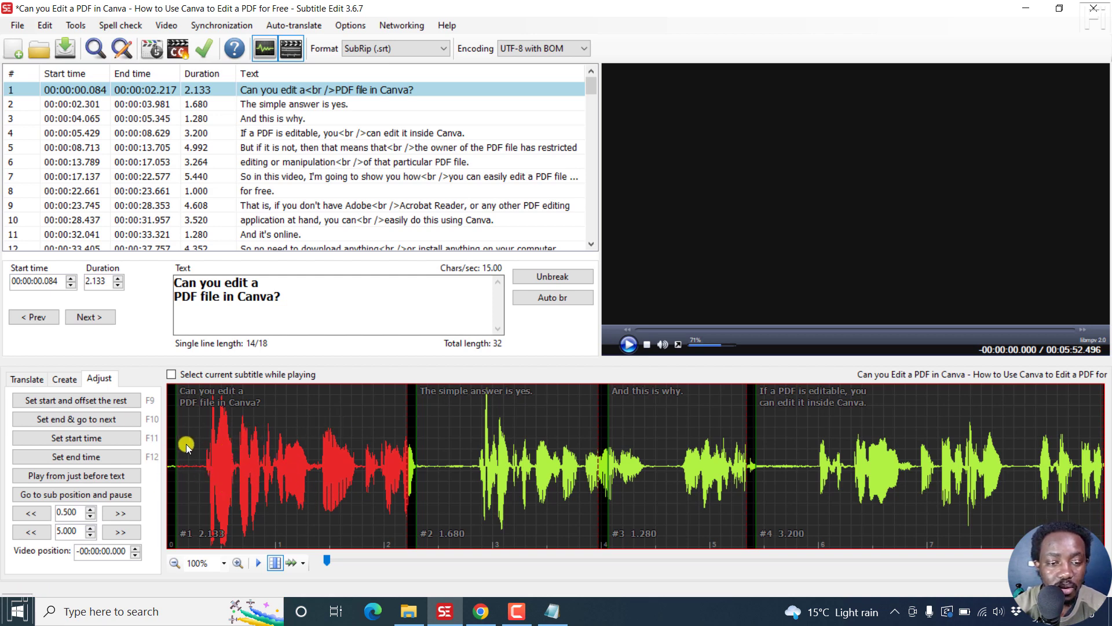
Play the video against the subtitles and review the subtitle list in source view
click(626, 344)
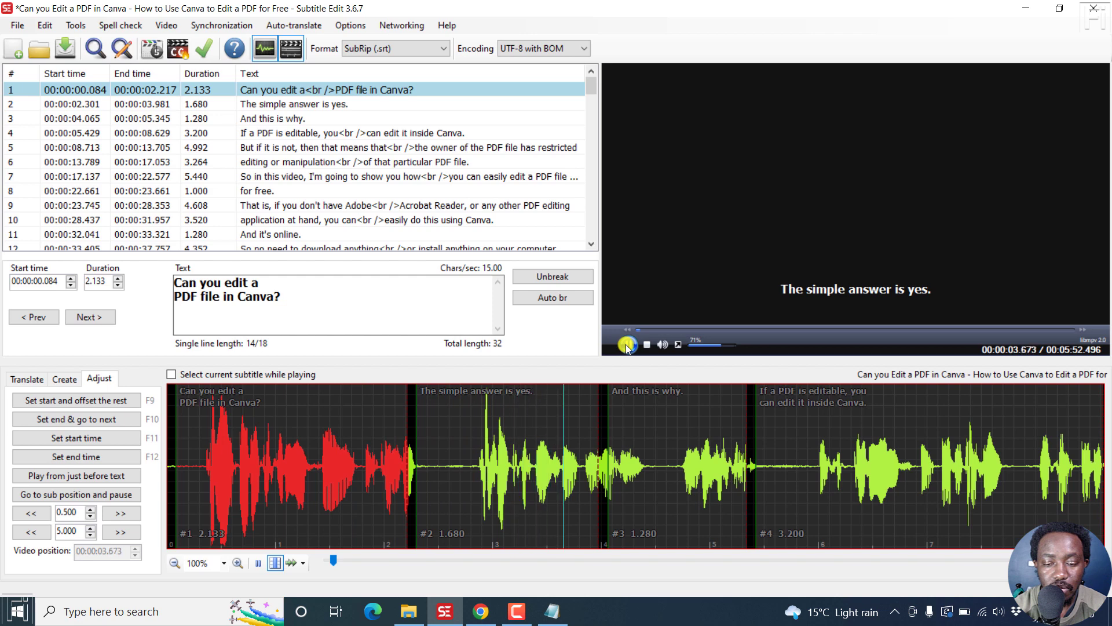
click(626, 344)
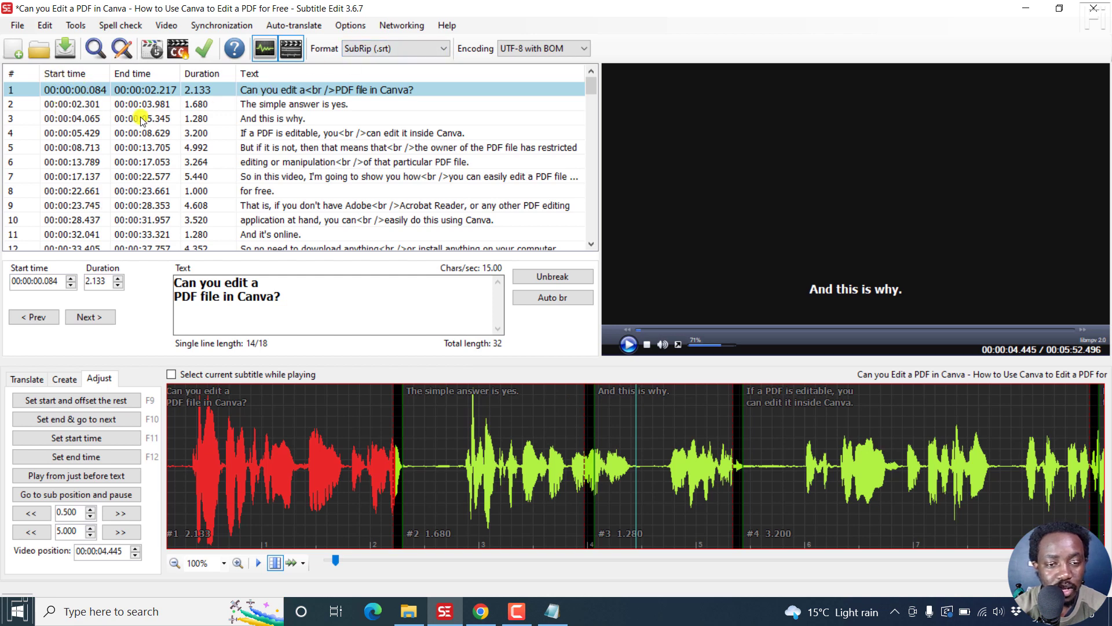
click(164, 123)
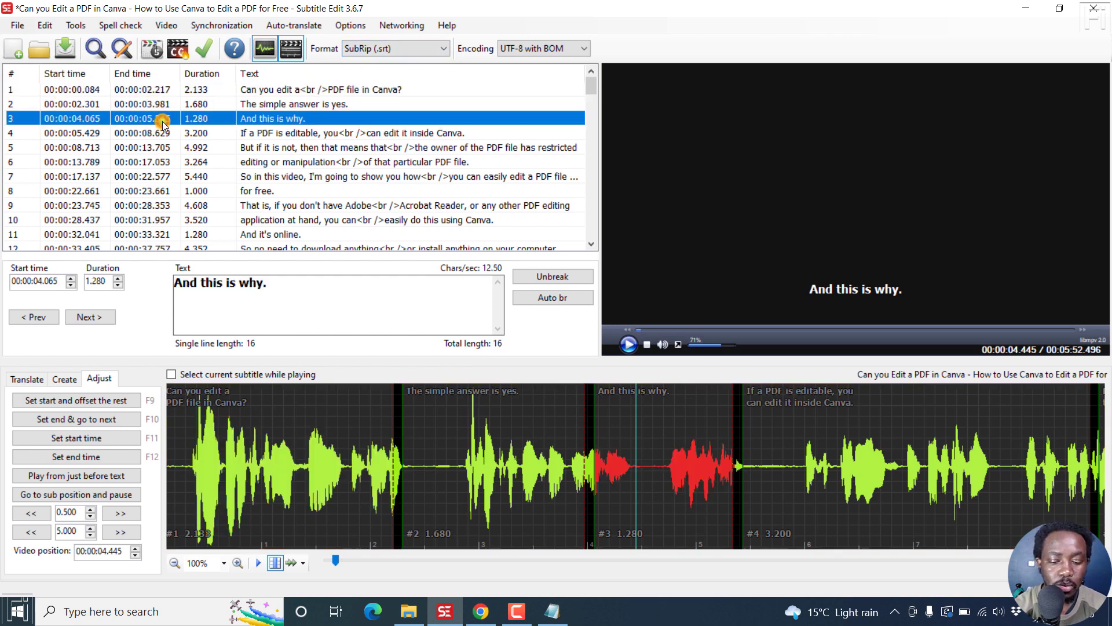
key(F2)
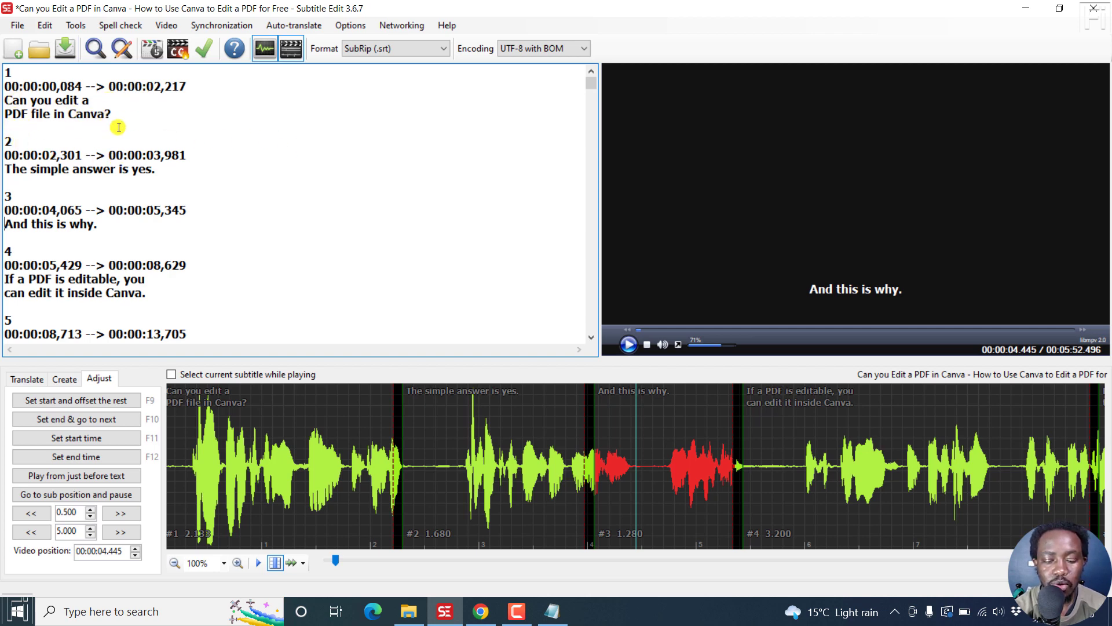
key(F2)
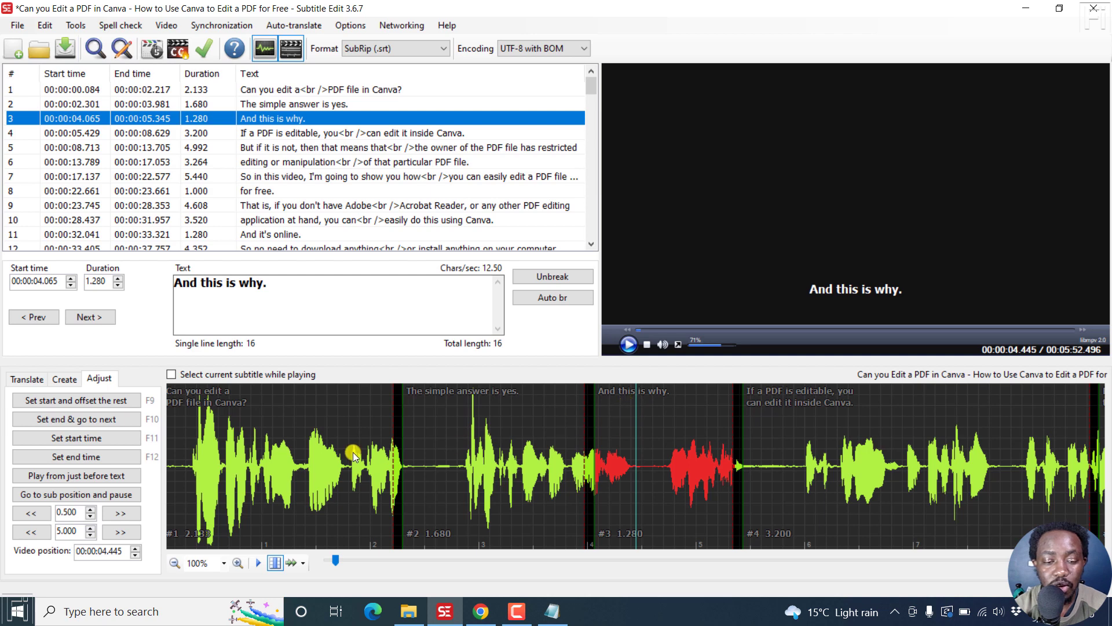
On the waveform, set subtitle 2 to start at 00:00:02.811 and subtitle 1 to span 00:00:00.297–00:00:02.411
drag(404, 422, 457, 422)
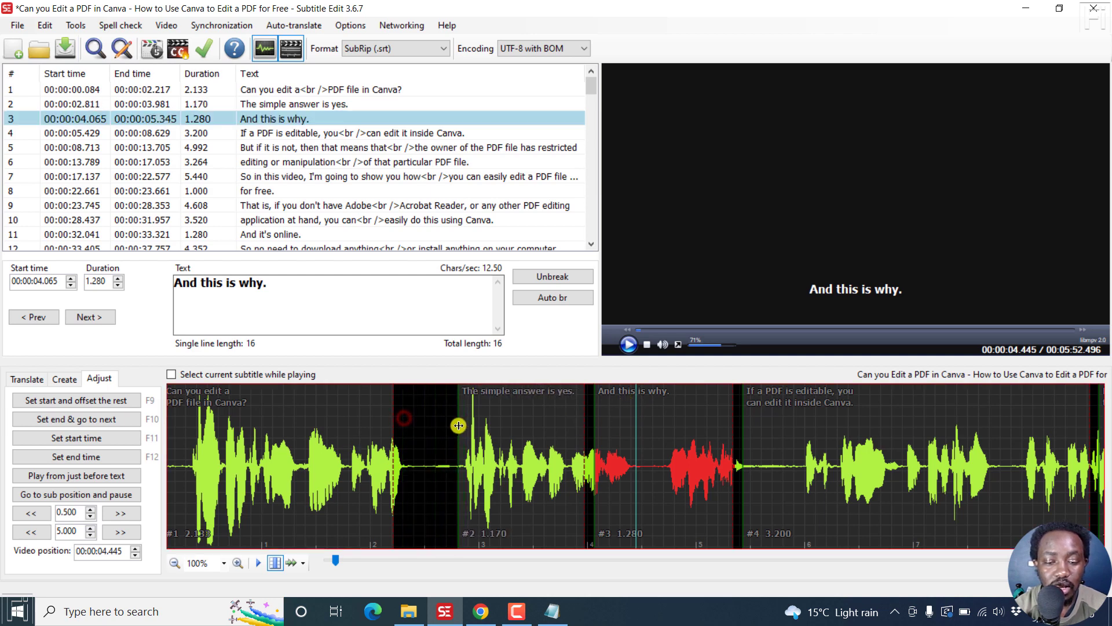
drag(392, 415, 412, 415)
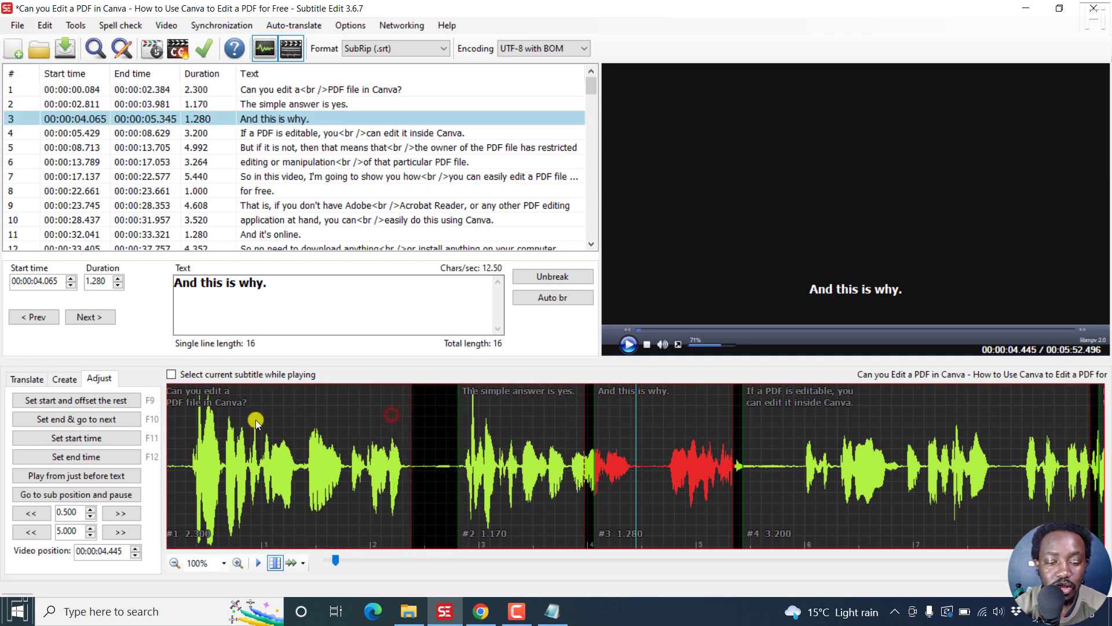
drag(165, 422, 189, 423)
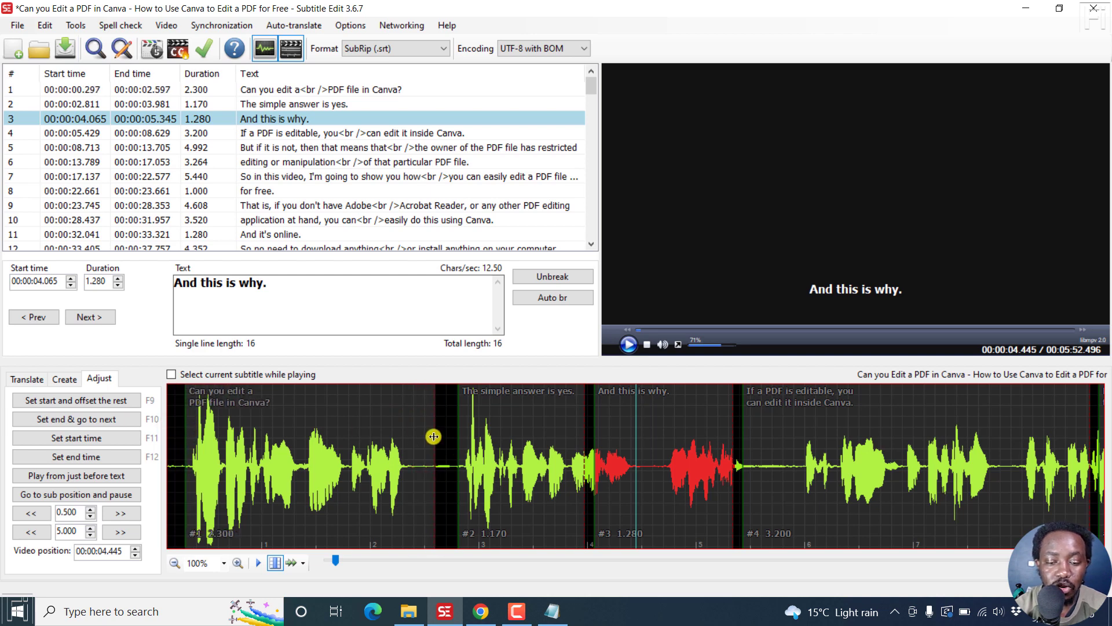
drag(430, 437, 415, 437)
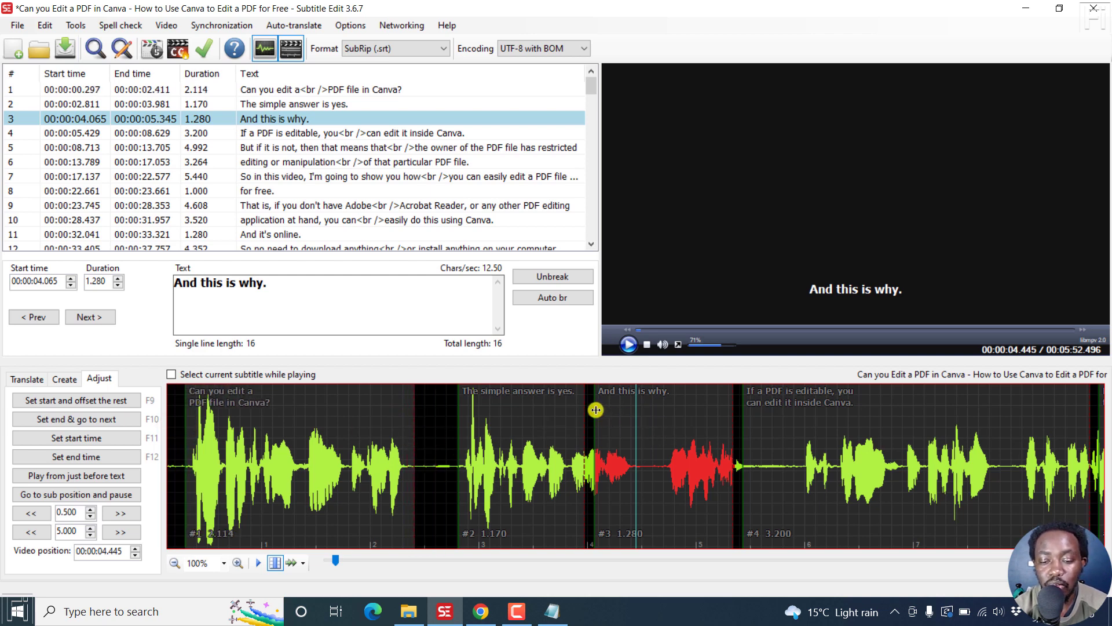
Move subtitle 3's start to 00:00:04.538 and, after previewing subtitle 2, extend its end to 00:00:04.453
mouse_move(595, 407)
mouse_down()
mouse_move(645, 407)
mouse_move(602, 408)
mouse_up()
click(523, 422)
right_click(523, 422)
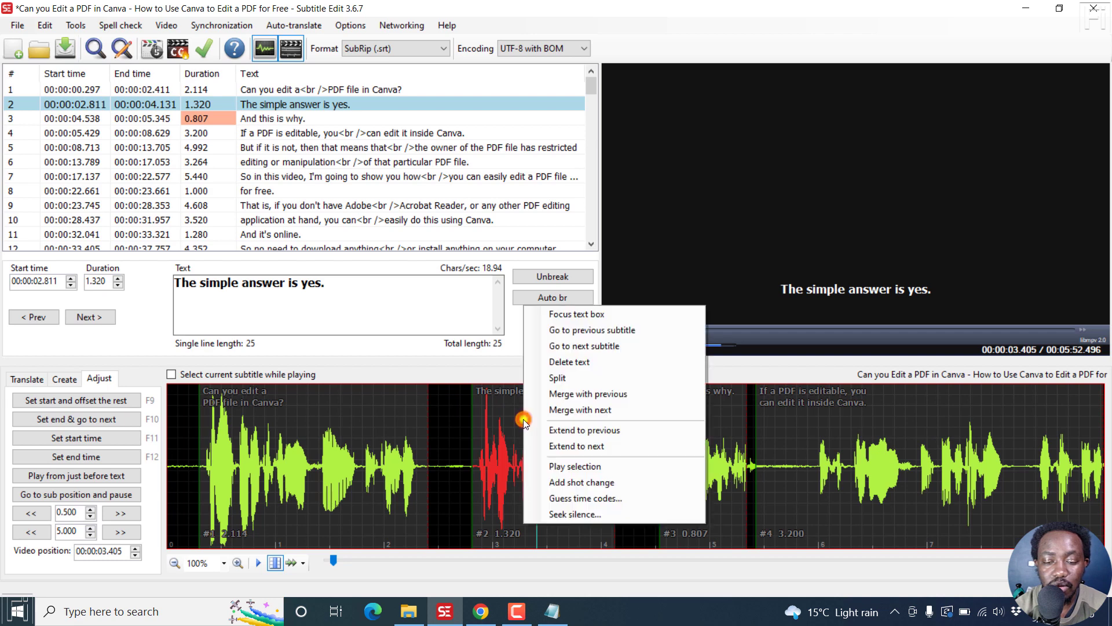
click(586, 467)
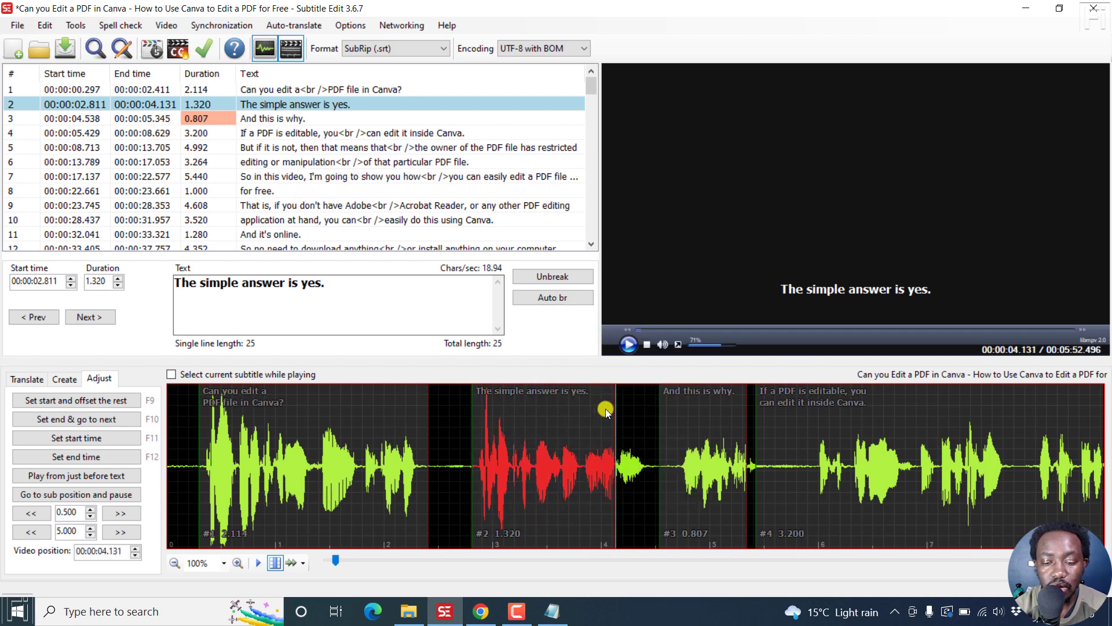
drag(615, 407, 650, 413)
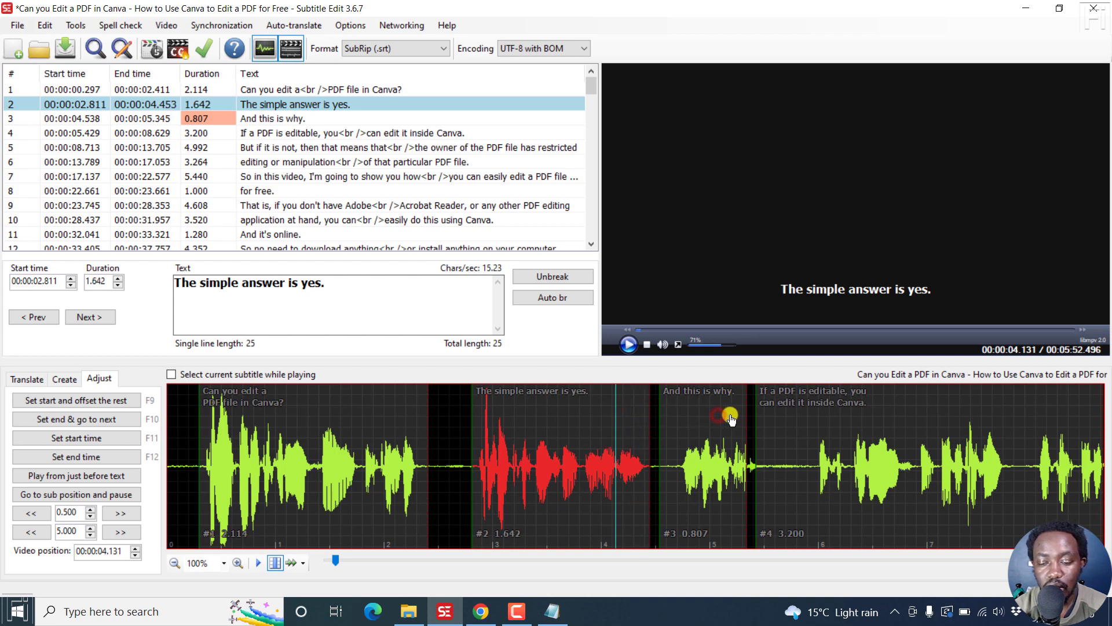
Play the audio, then set subtitle 4's start to 00:00:05.940 and subtitle 3's end to 00:00:05.507
key(space)
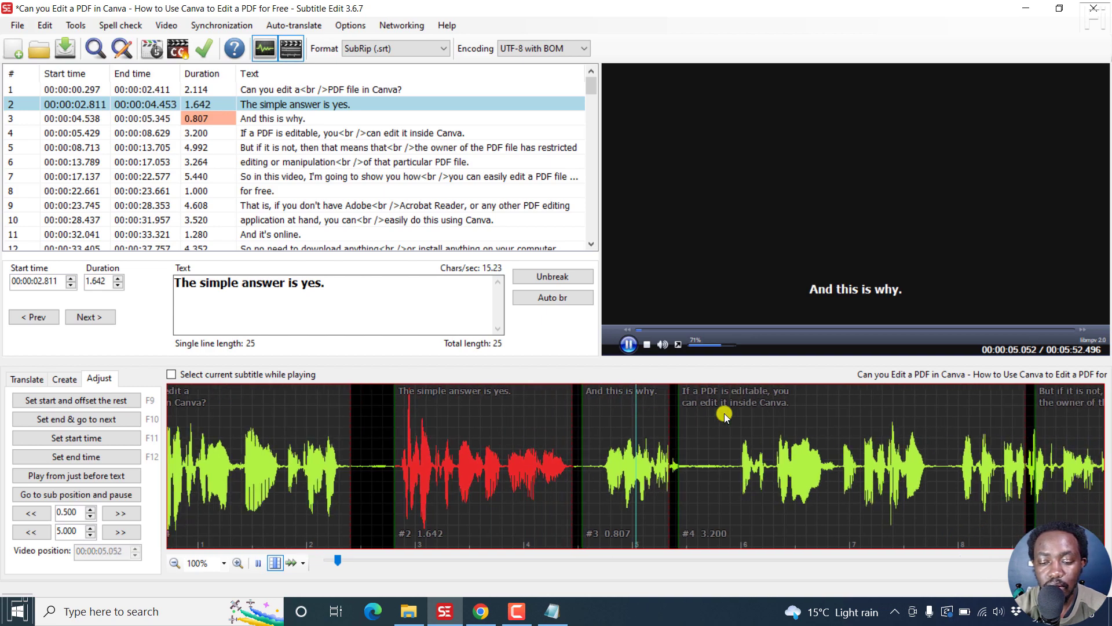
key(space)
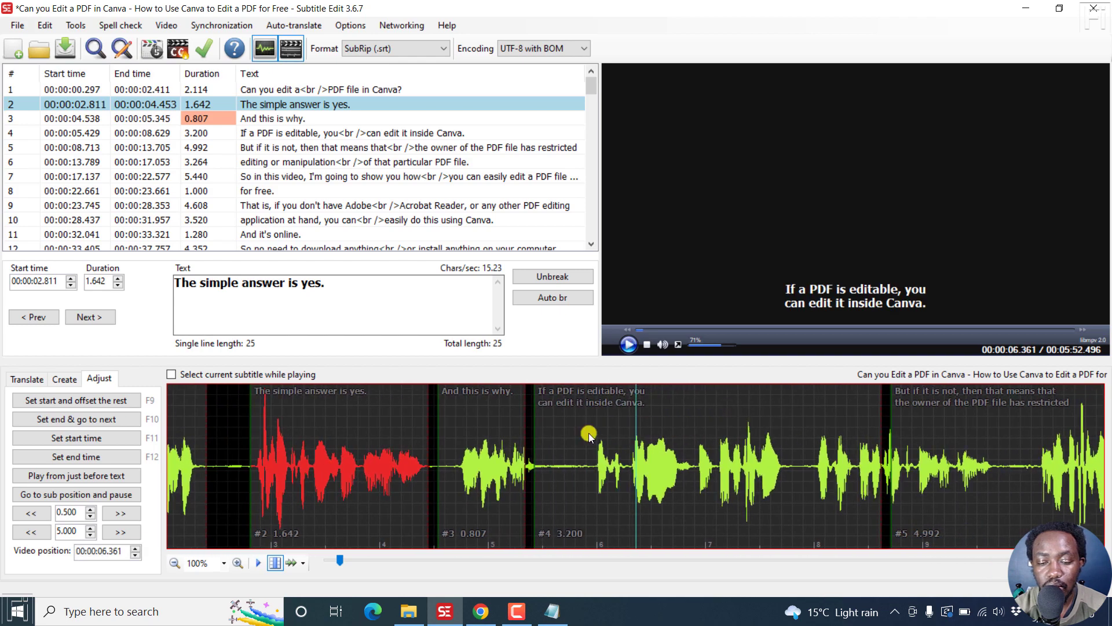
drag(537, 423, 593, 422)
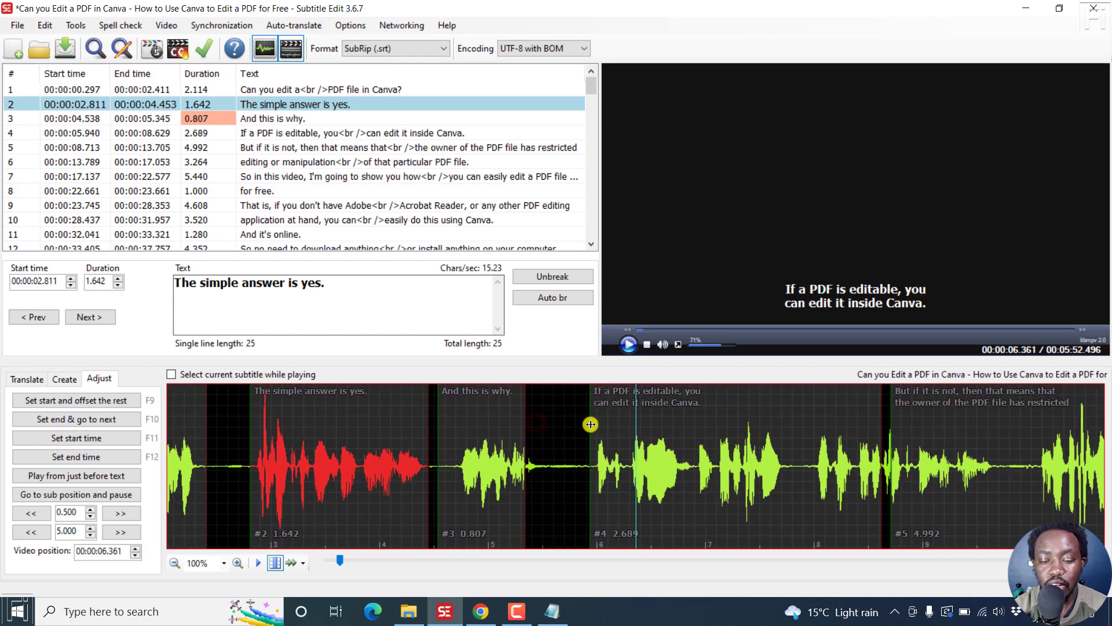
drag(525, 418, 543, 419)
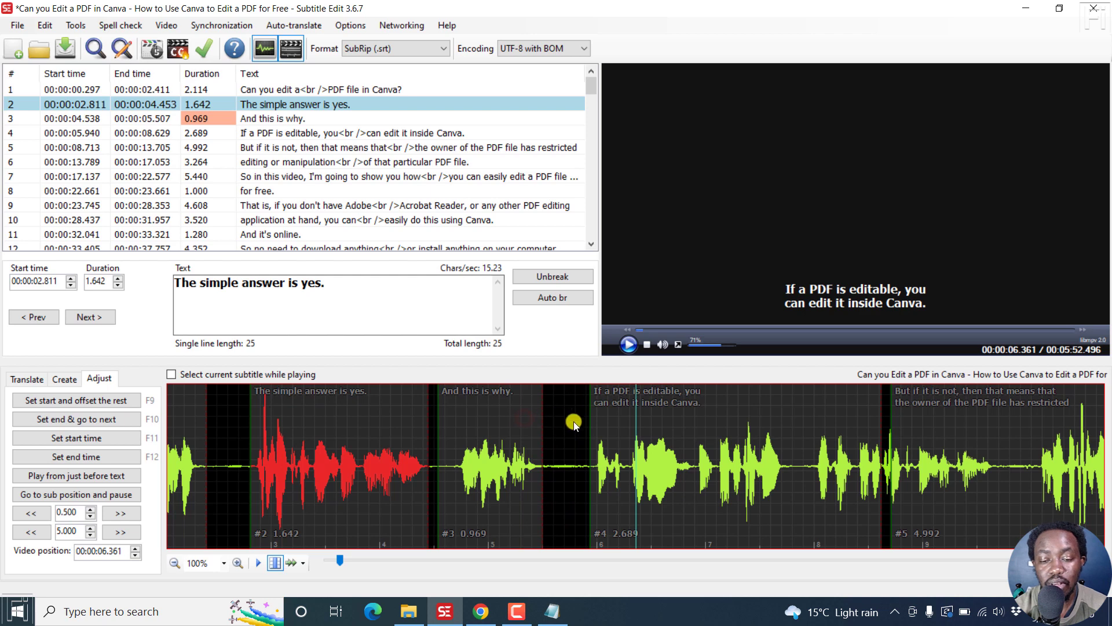